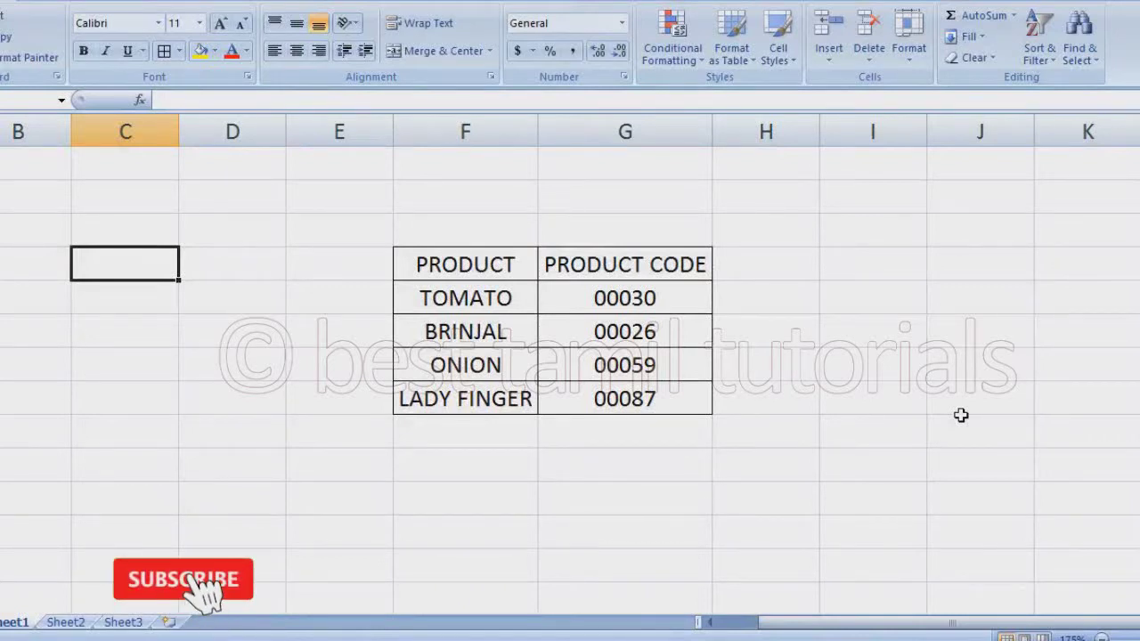
Enter 01, 02 and 03 down column C, which Excel stores as 1, 2 and 3
type("01")
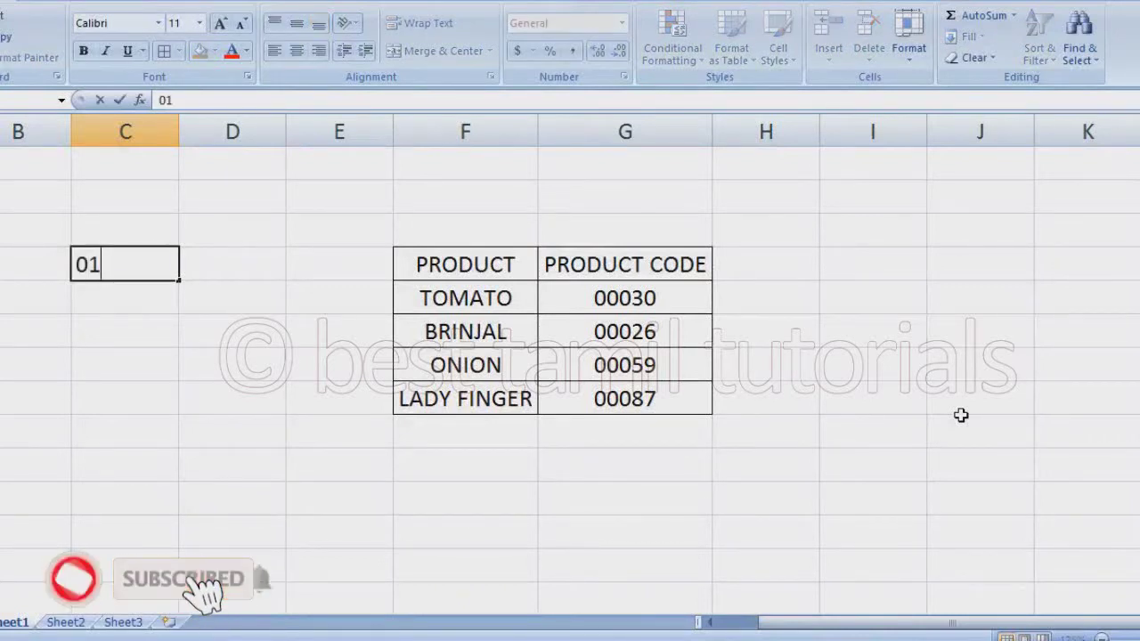
key("Return")
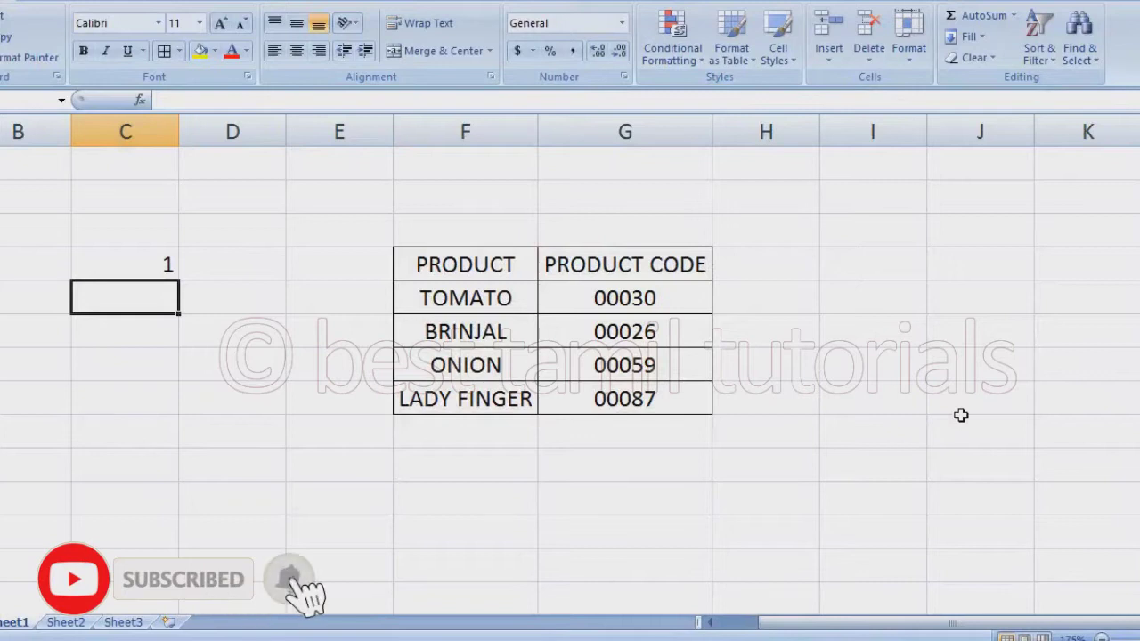
type("02")
key("Return")
type("03")
key("Return")
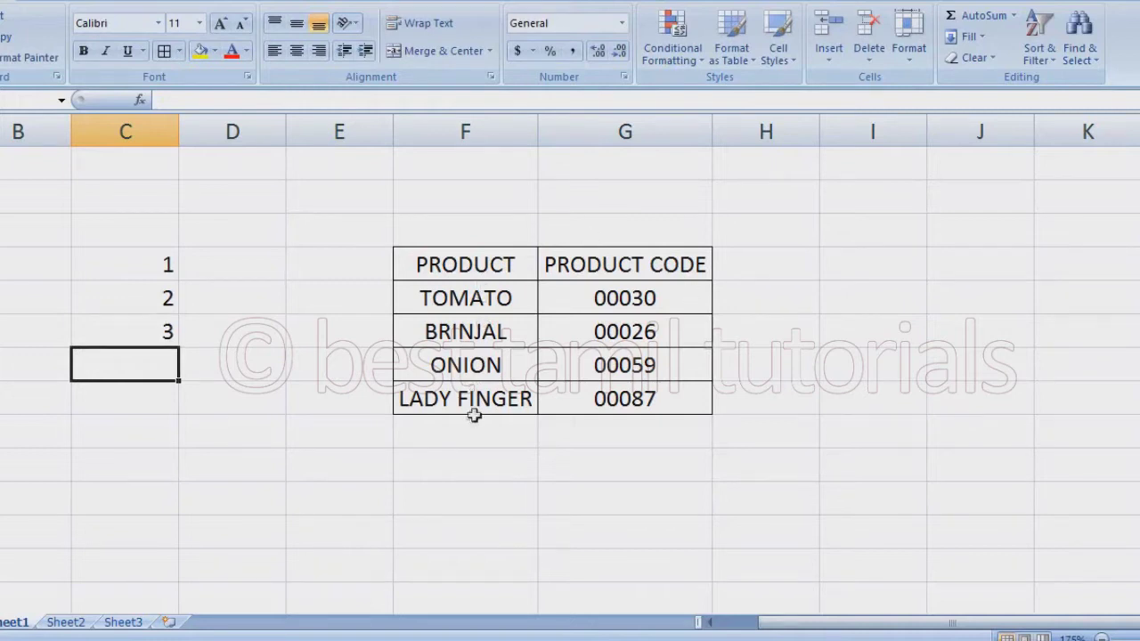
left_click(638, 364)
left_click(866, 303)
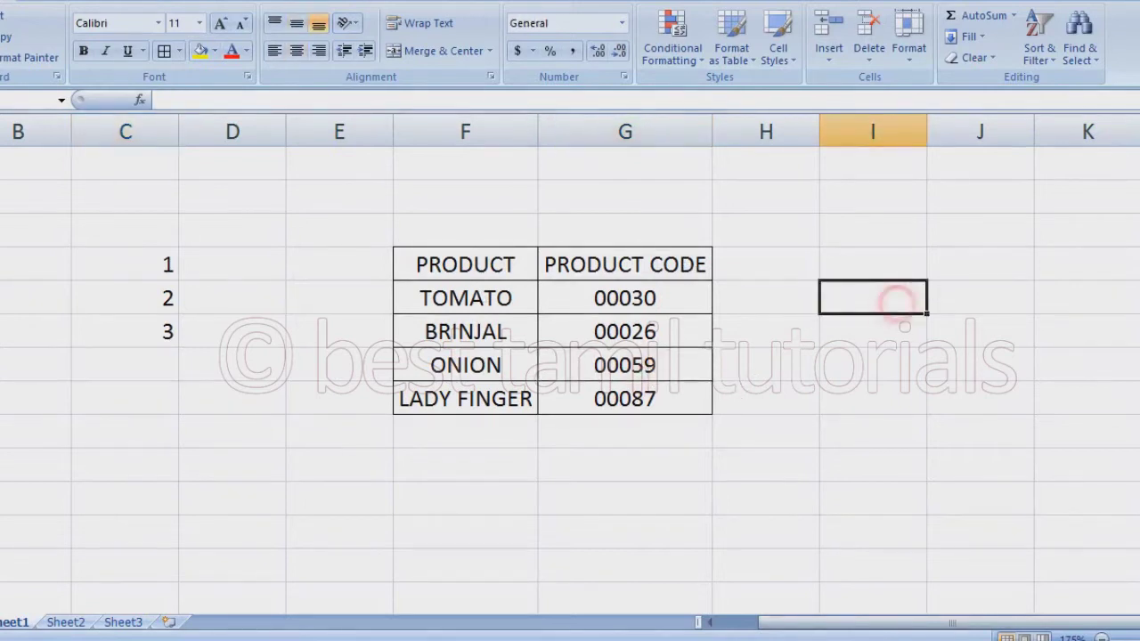
type("000")
type("56")
key("Return")
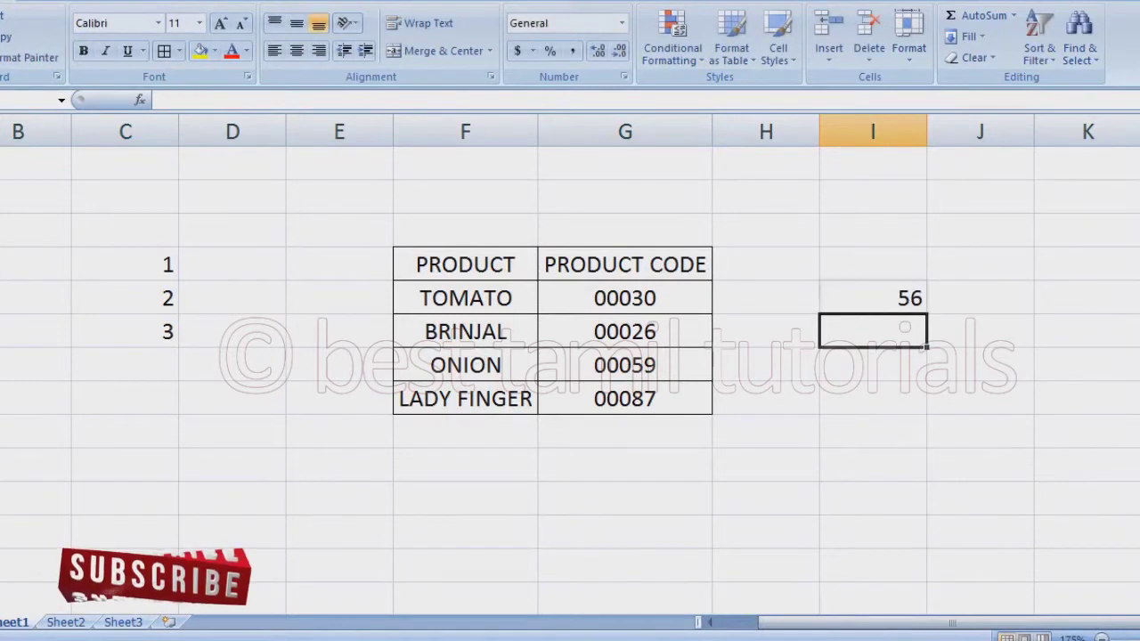
key("ctrl+z")
type("00030")
key("Return")
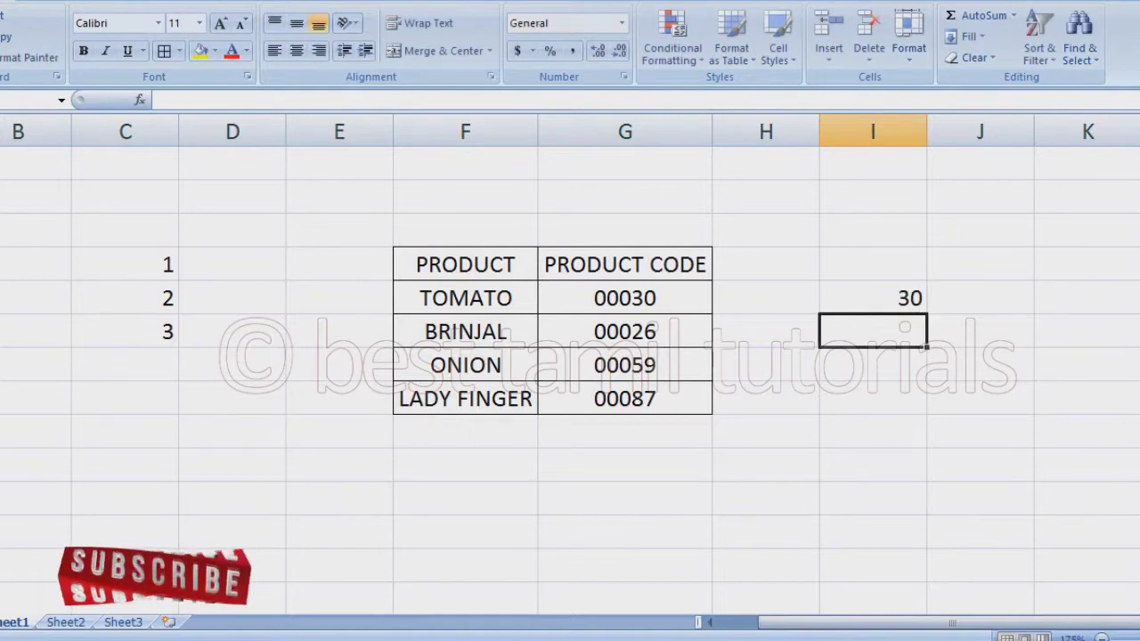
type("0002")
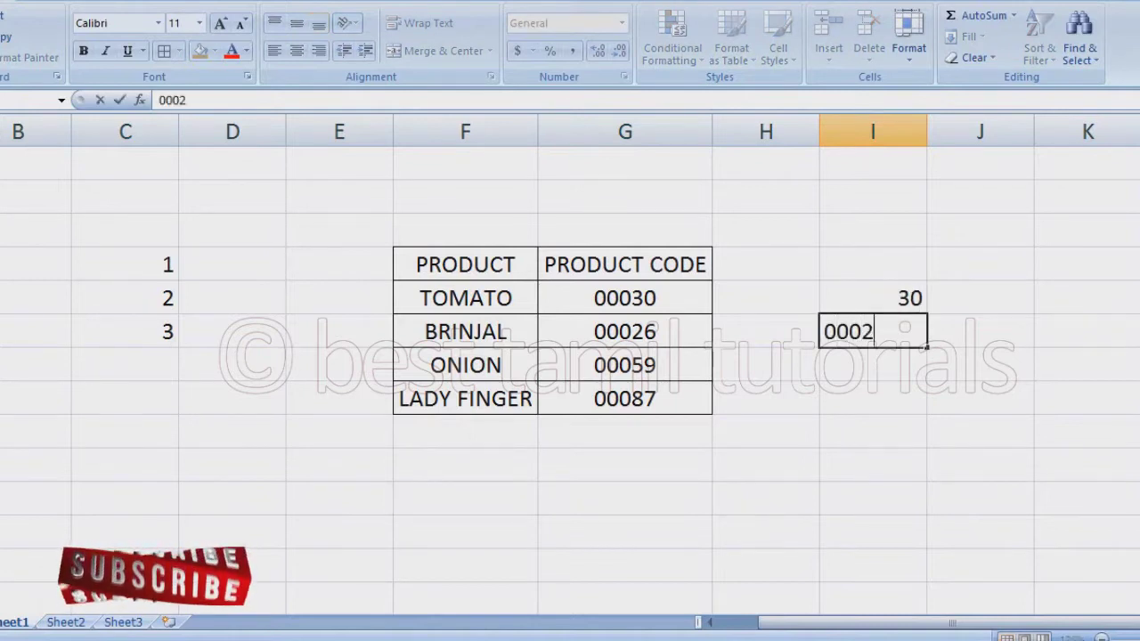
type("6")
key("Return")
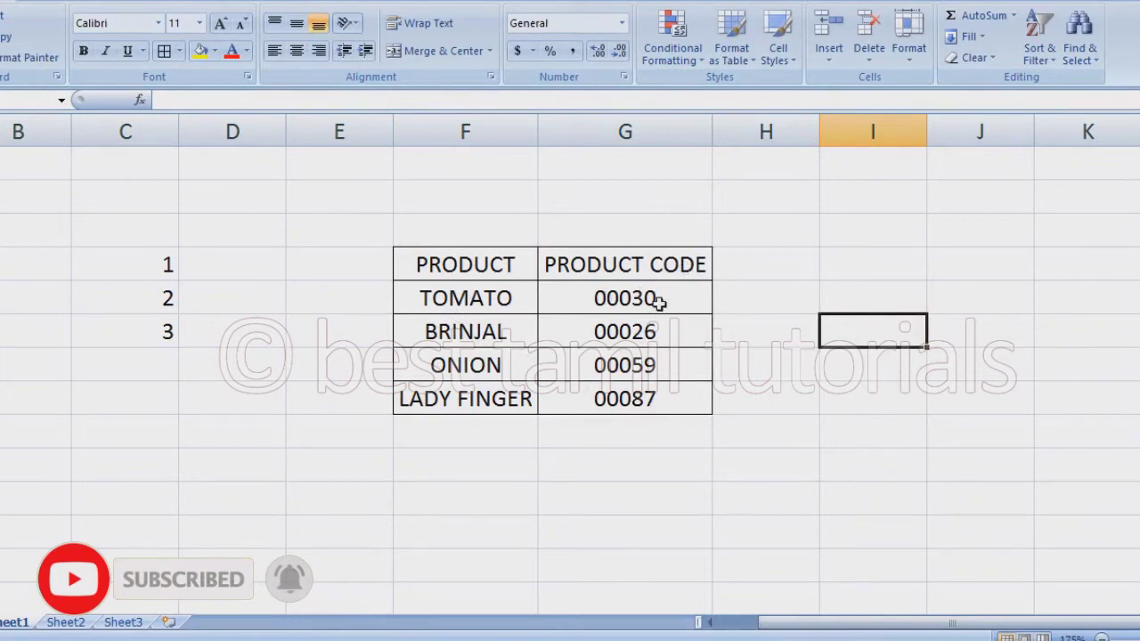
Enter a test value 30 in H2 beside TOMATO's code, then clear it
left_click(784, 307)
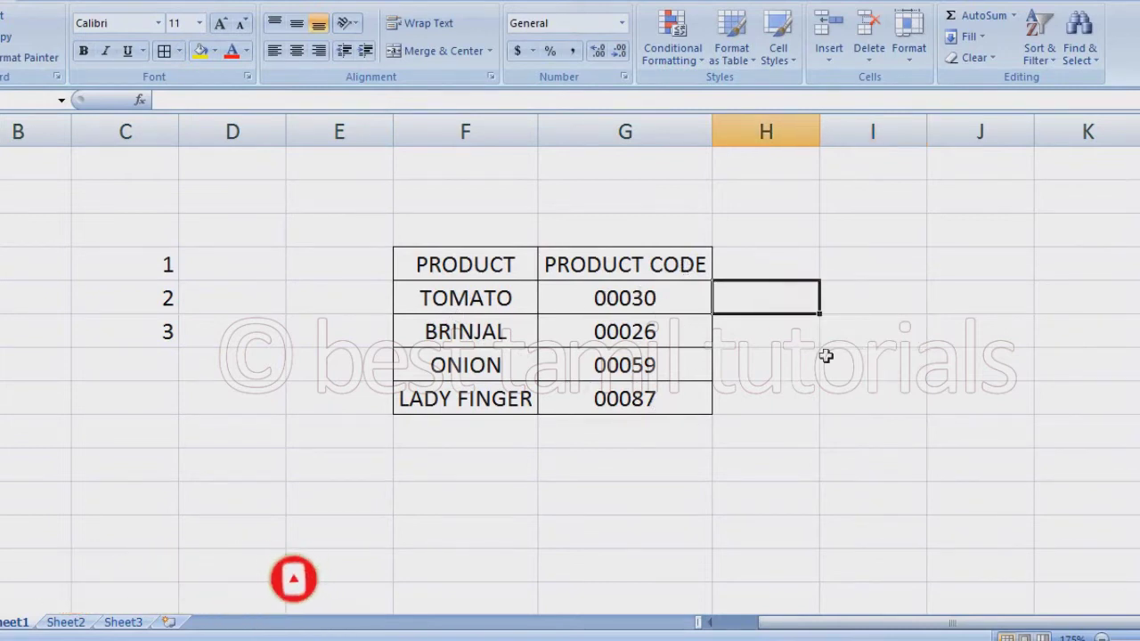
type("30")
key("Return")
key("Up")
key("Delete")
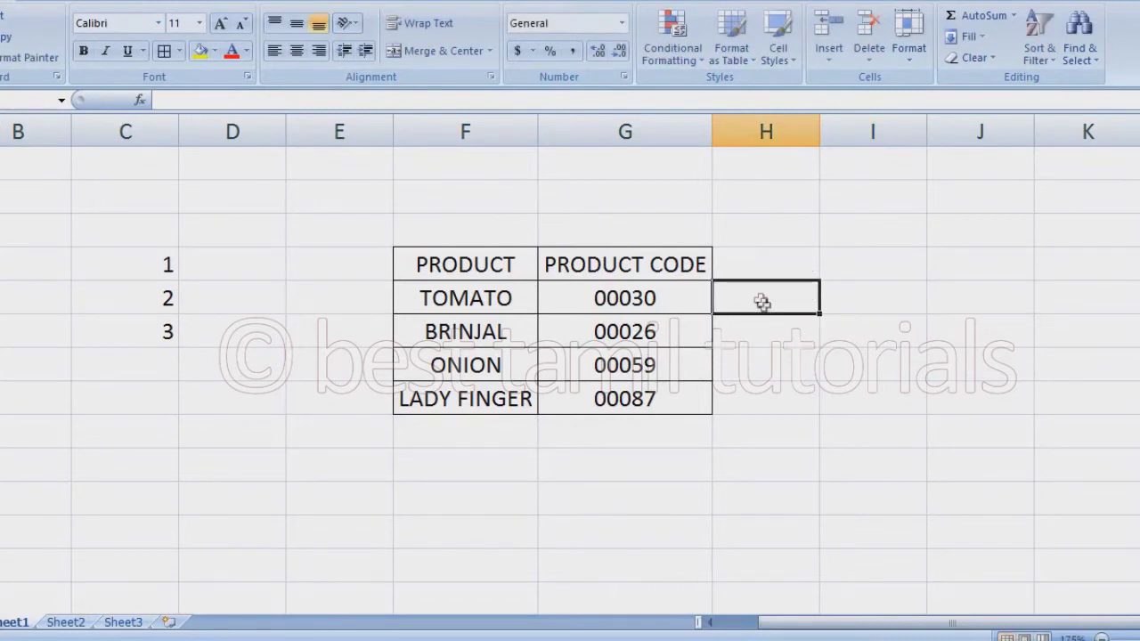
Select H1:H5, head H1 'PRODUCT CODE 2' and autofit column H to the heading
left_click_drag(762, 303, 775, 395)
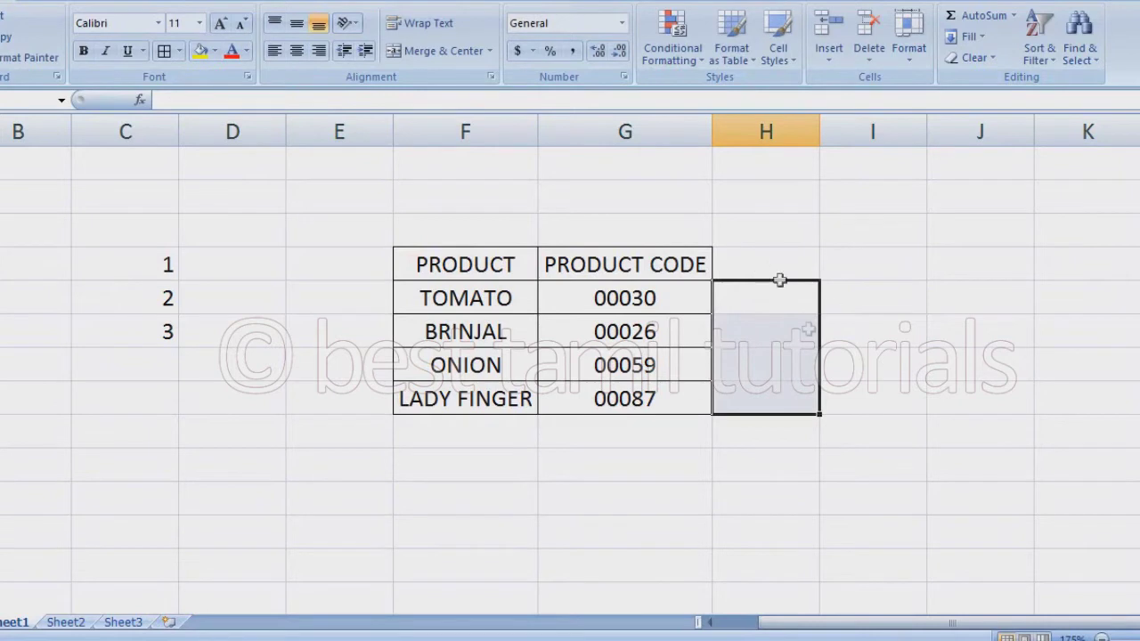
left_click_drag(772, 261, 771, 398)
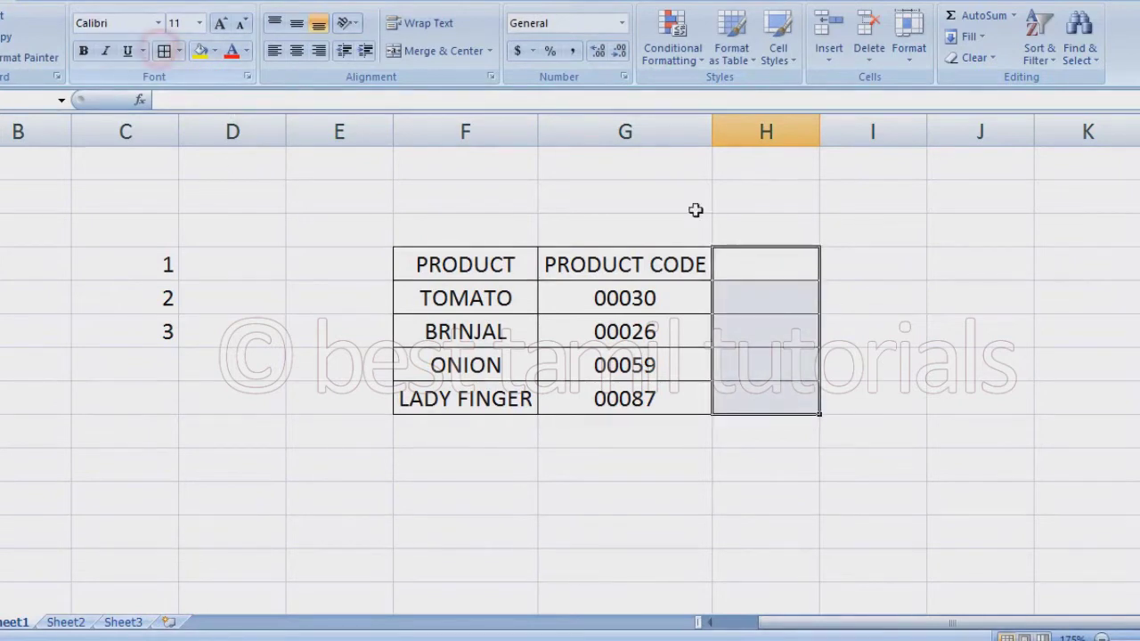
left_click(769, 261)
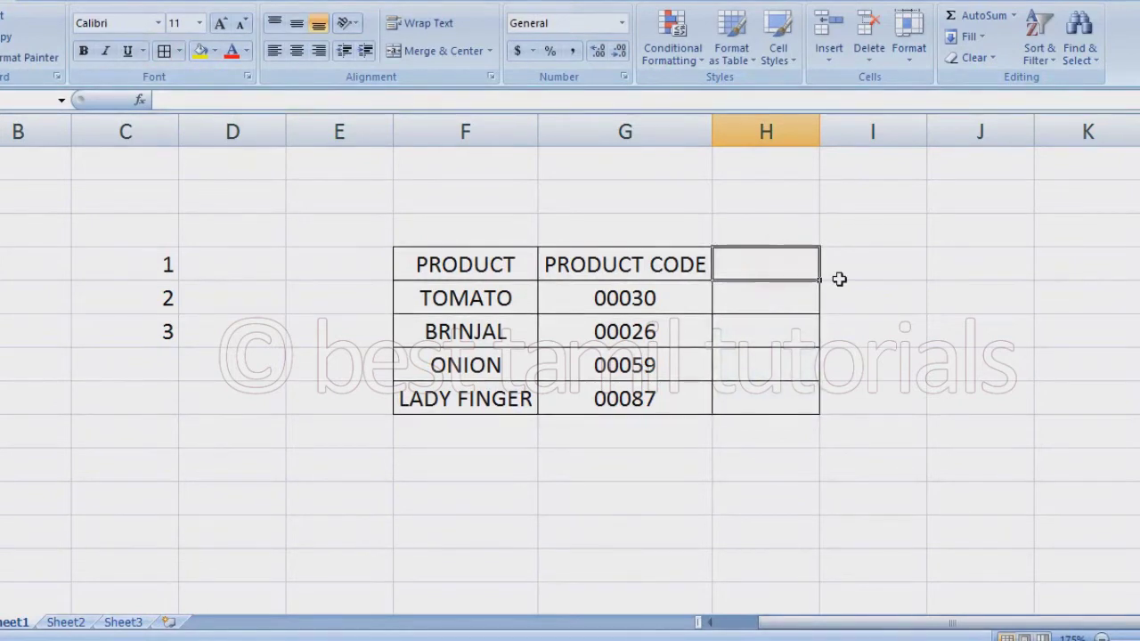
type("PRO")
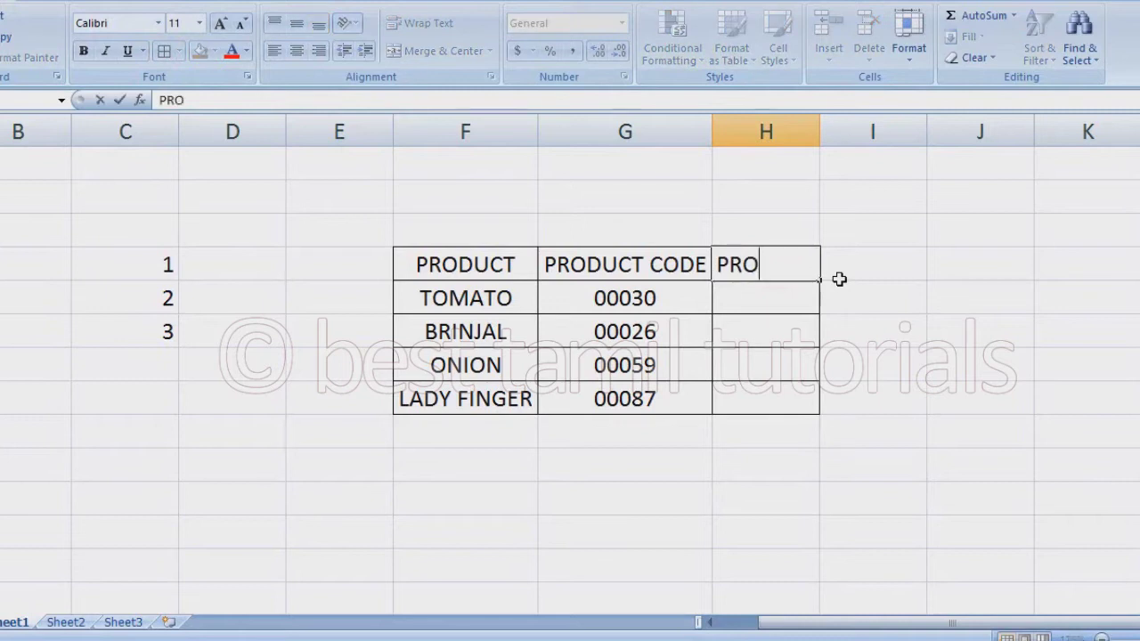
type("DUCT DO")
key("BackSpace")
key("BackSpace")
type("CODE")
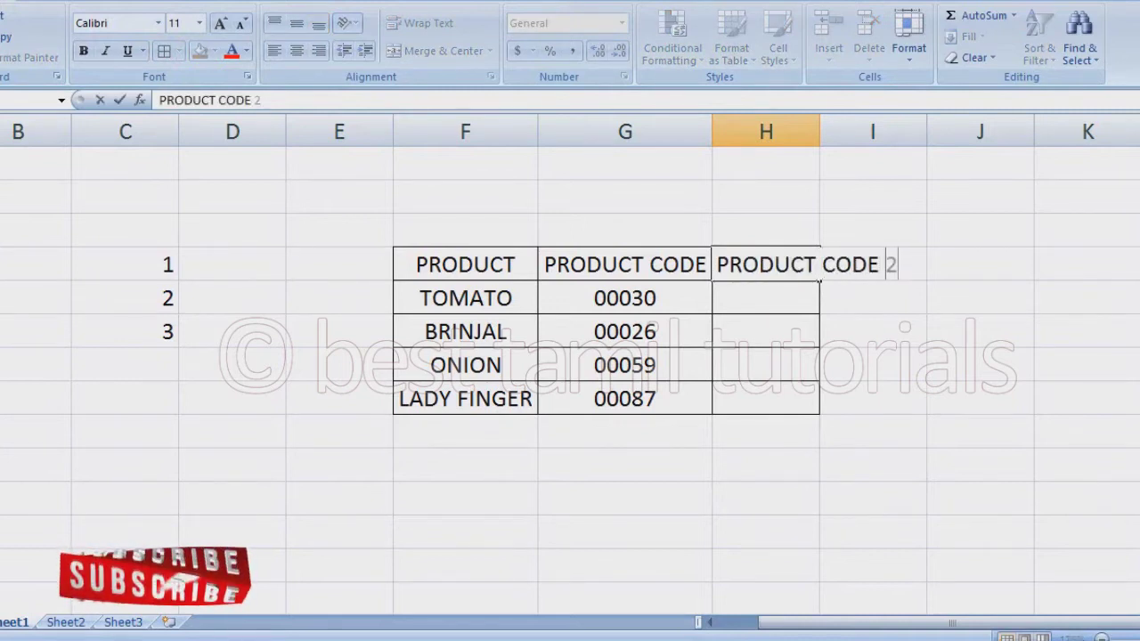
type(" 2")
key("Return")
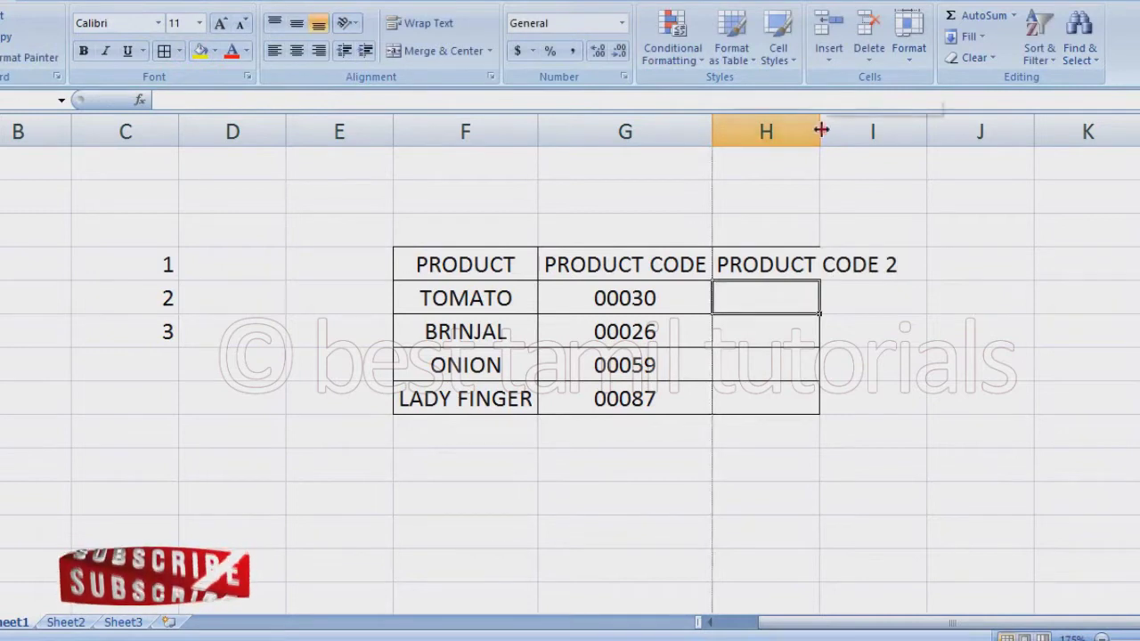
double_click(820, 124)
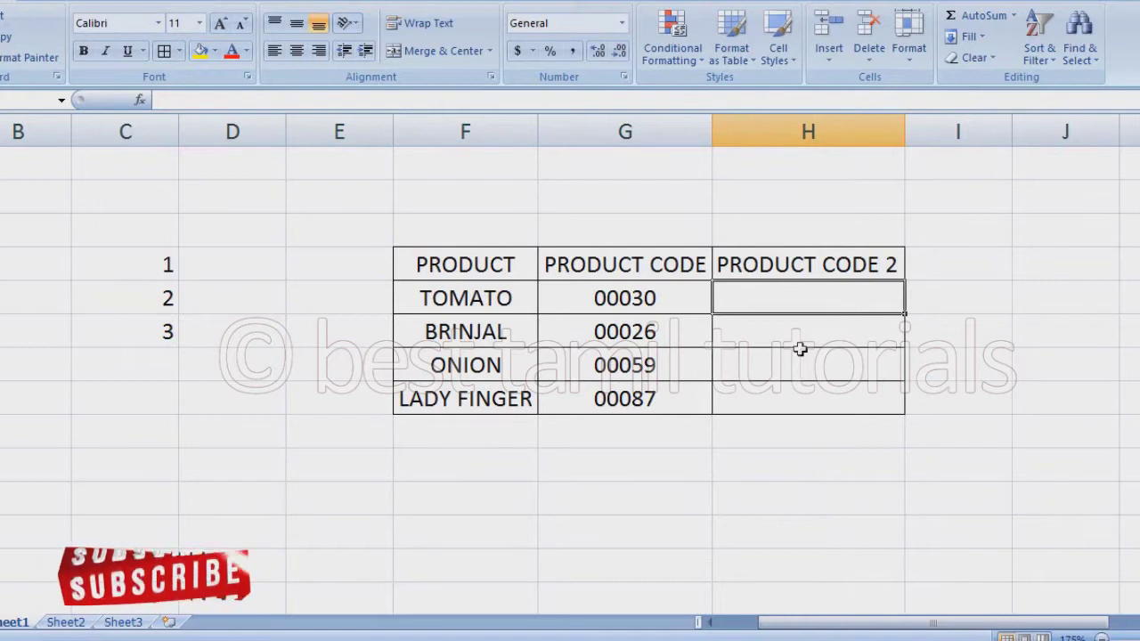
Enter 00026 in H2 and see it displayed as plain 26
type("00026")
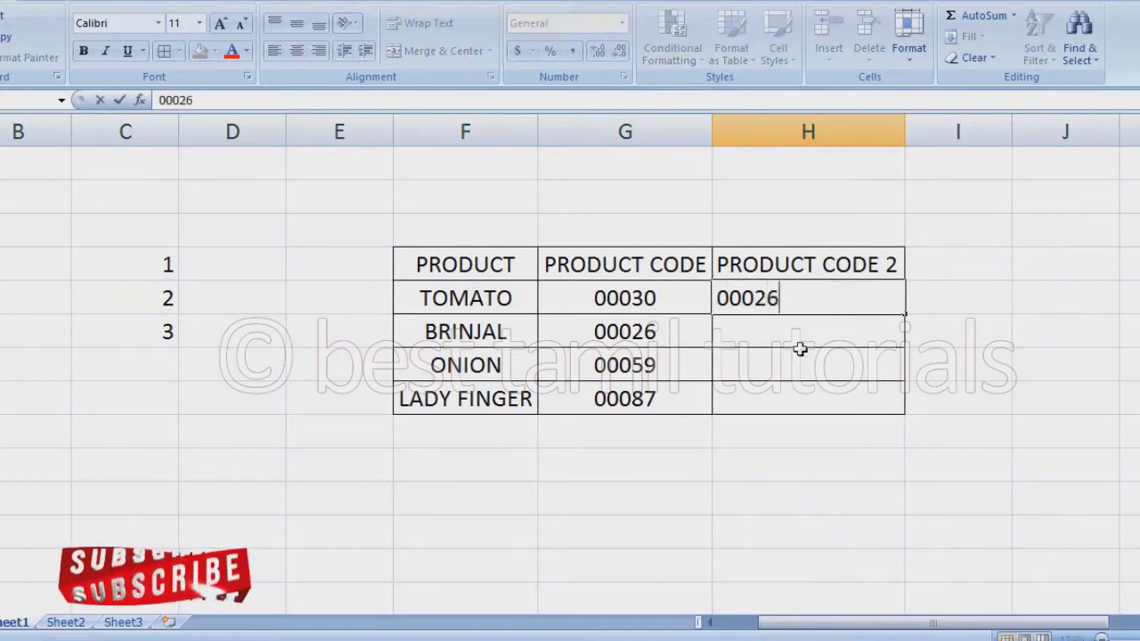
key("Return")
key("Up")
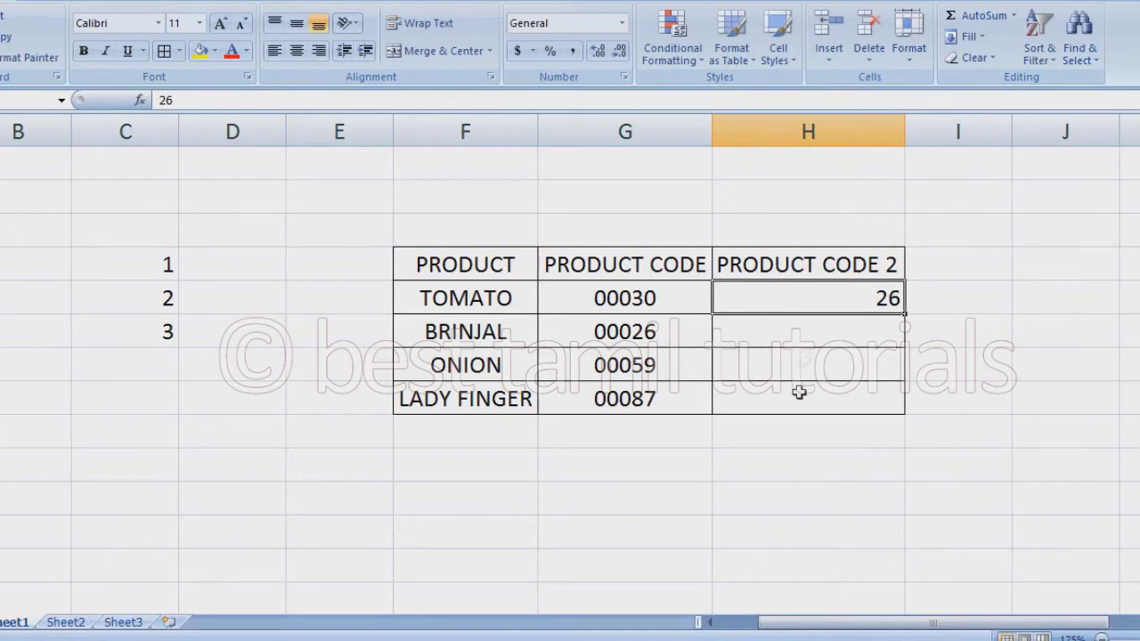
Apply the custom number format 00000 to cells H2:H5 via Format Cells
left_click_drag(784, 413, 813, 302)
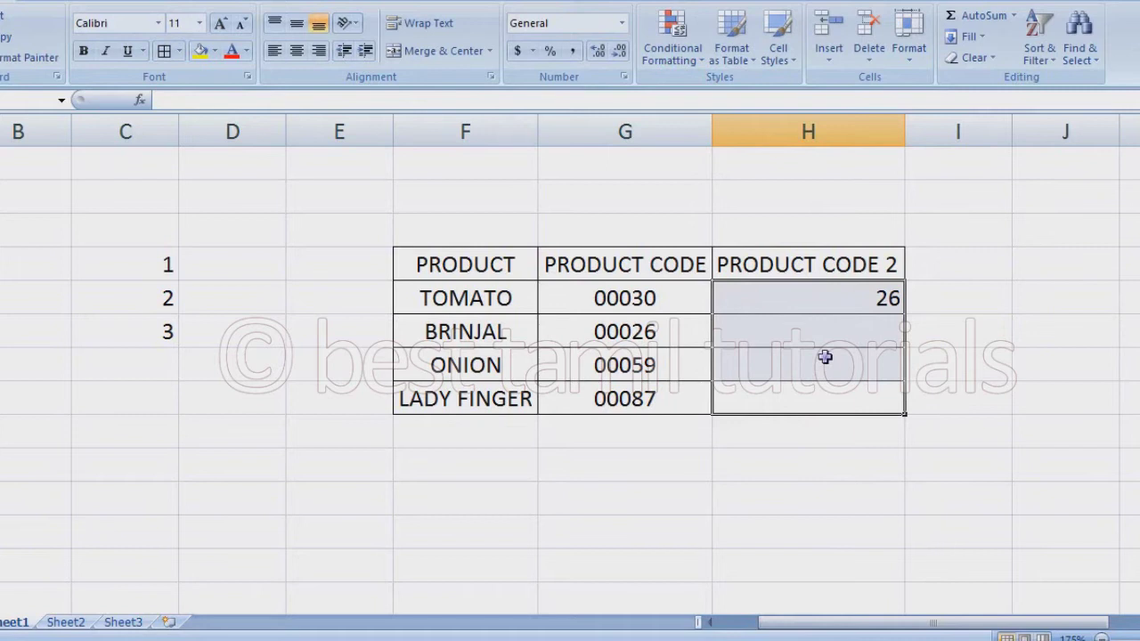
right_click(826, 357)
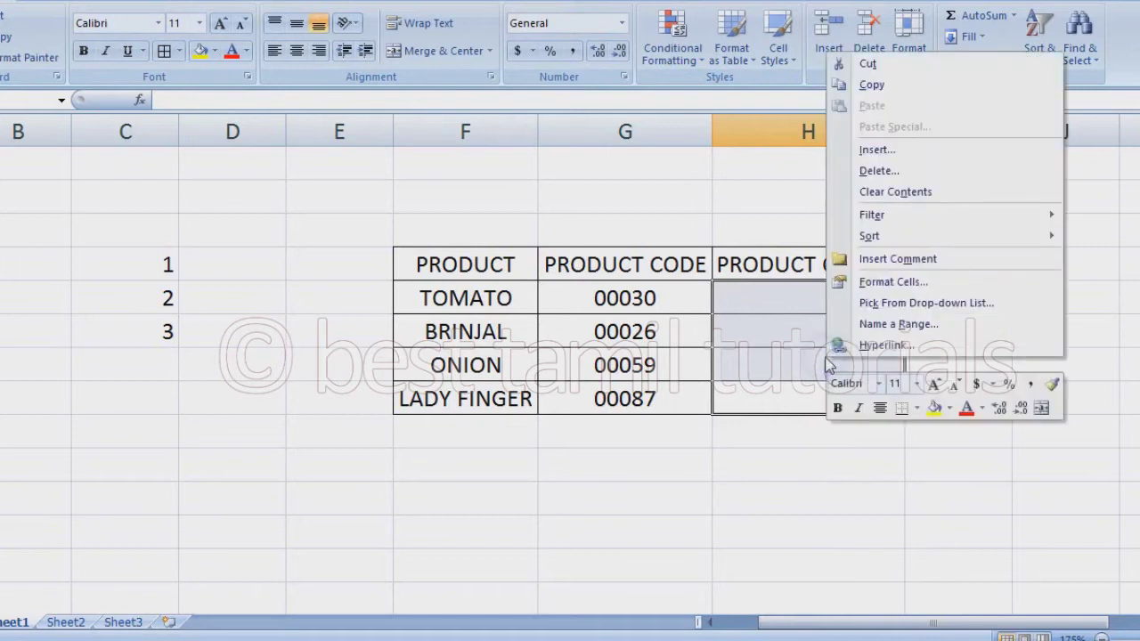
left_click(868, 284)
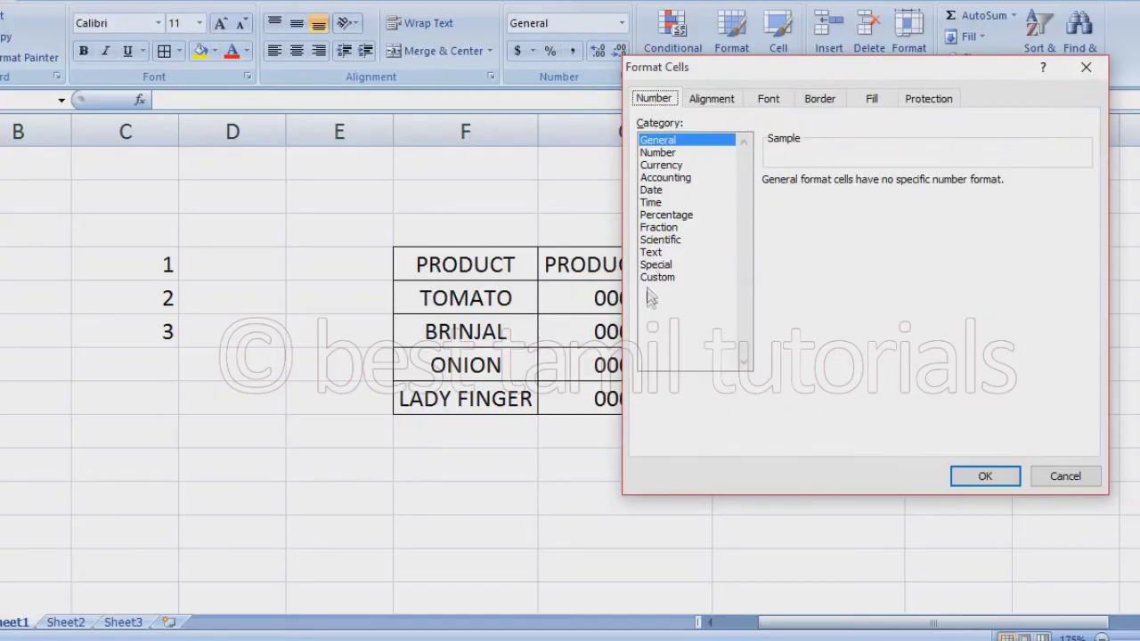
left_click(659, 280)
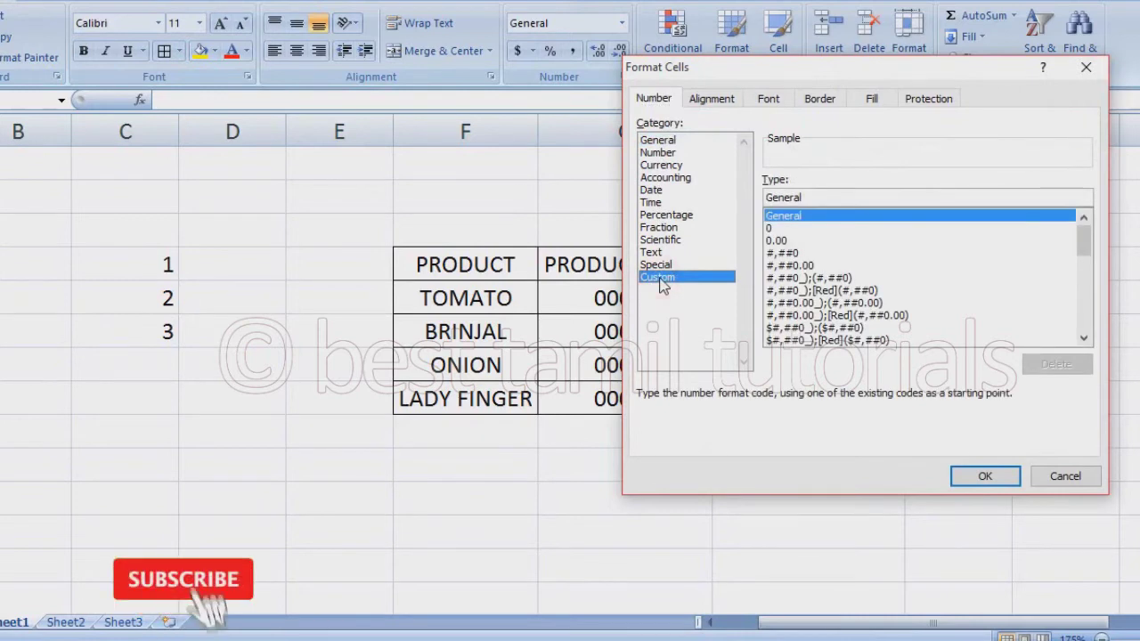
left_click(770, 229)
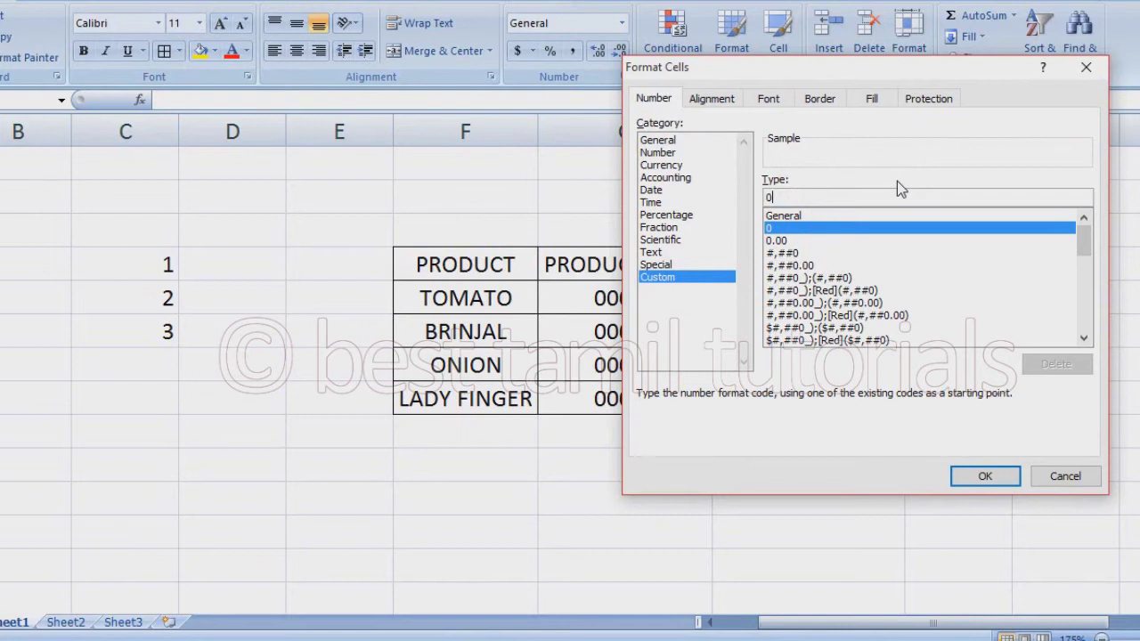
type("000")
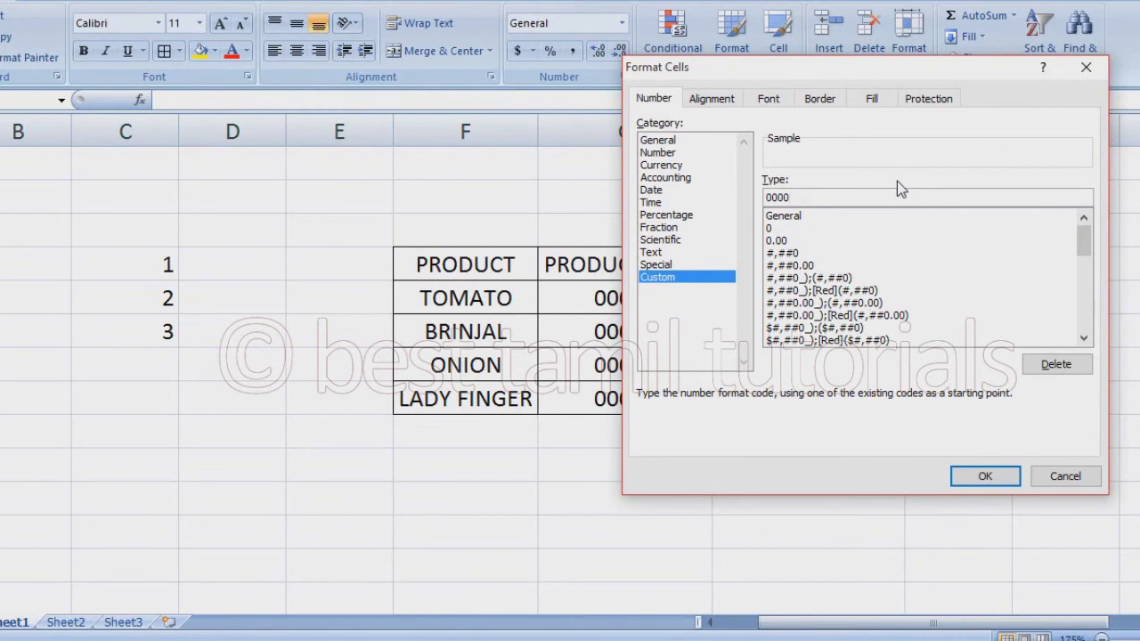
type("0")
left_click(983, 475)
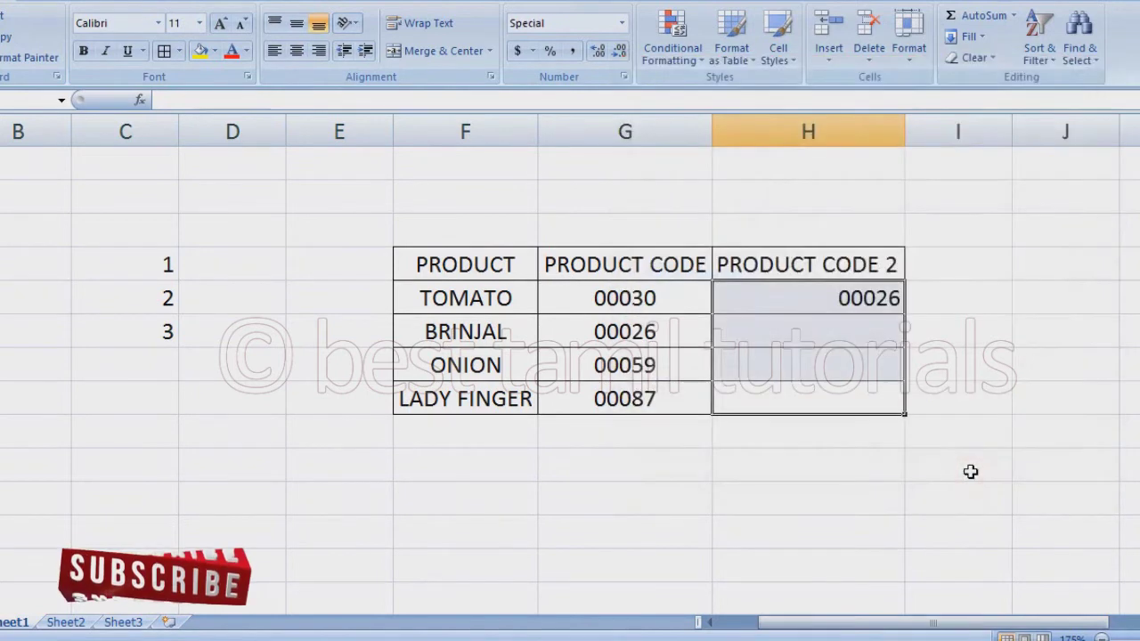
Enter 12, 125 and 1256 in H3:H5, displayed as 00012, 00125 and 01256
left_click(865, 329)
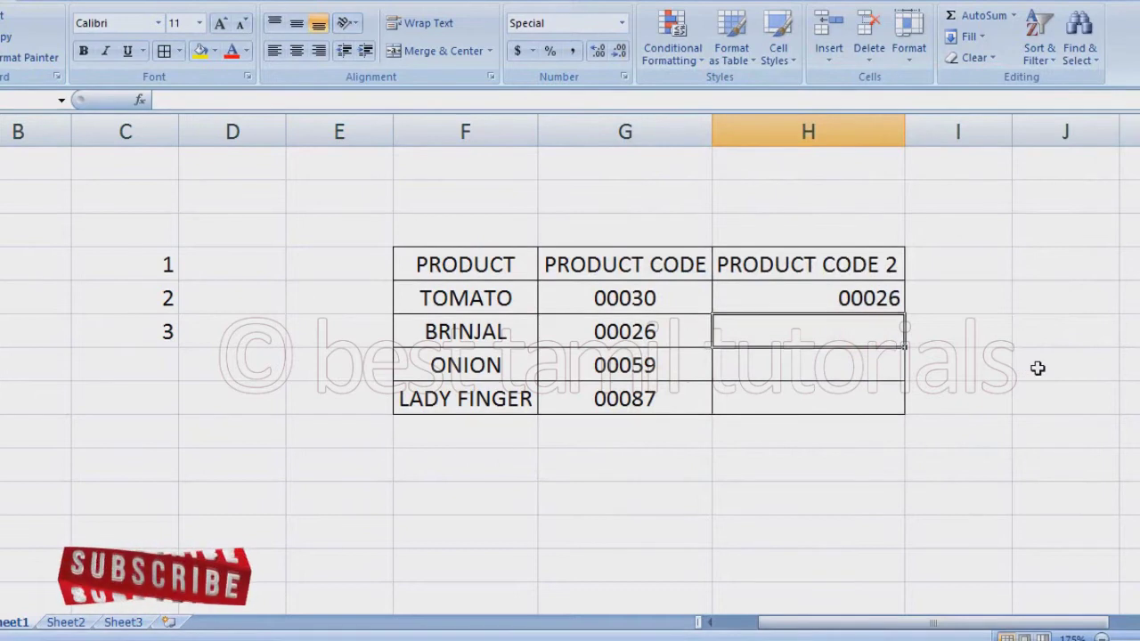
type("12")
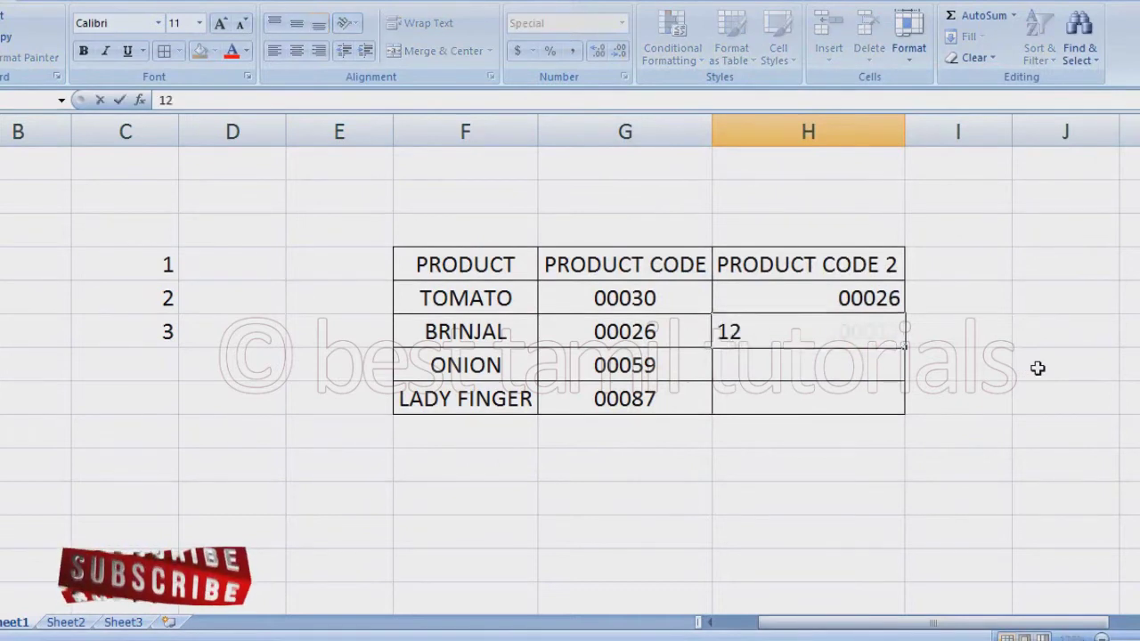
key("Return")
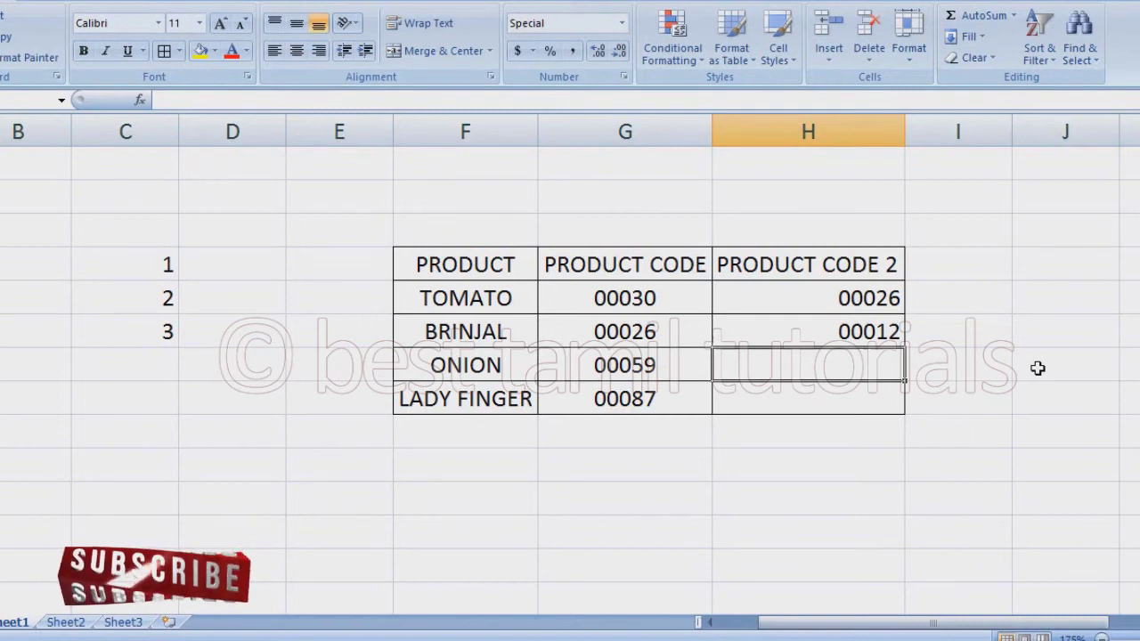
type("125")
key("Return")
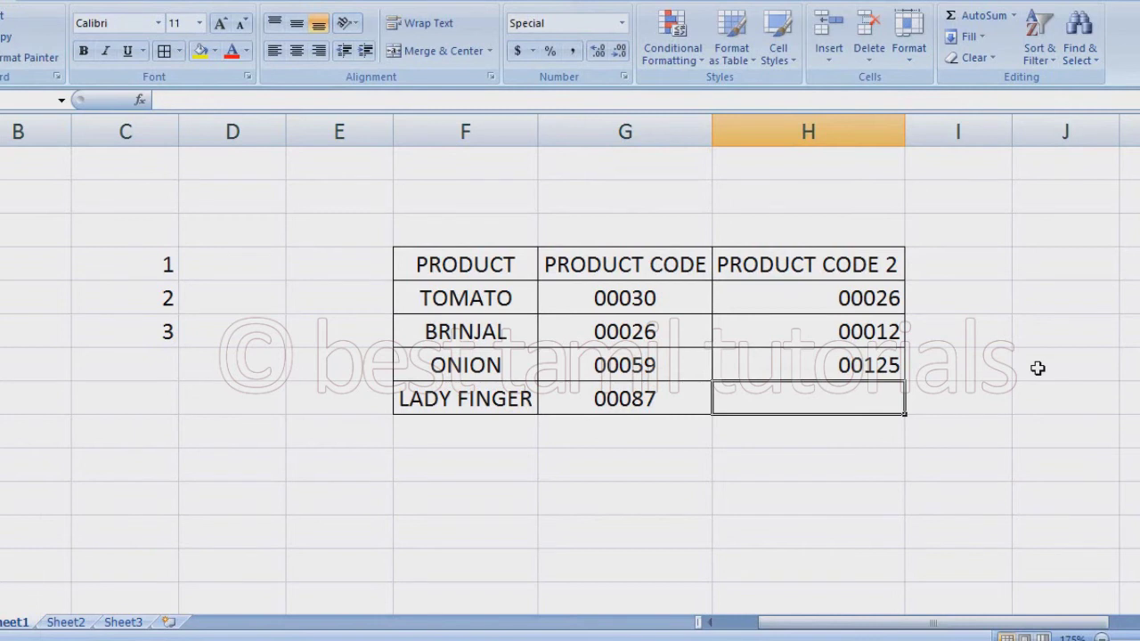
type("1256")
key("Return")
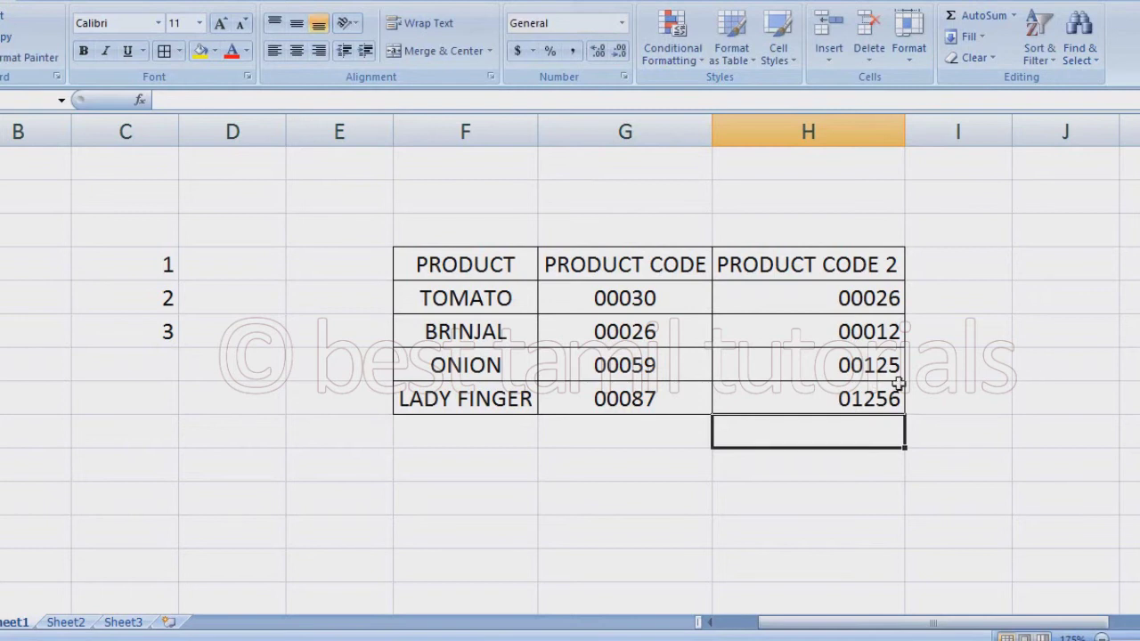
Delete the contents of H2:H5 and G2:G5, leaving PRODUCT CODE 2 empty
left_click_drag(897, 382, 801, 298)
key("Delete")
left_click_drag(659, 299, 692, 387)
key("Delete")
left_click(659, 300)
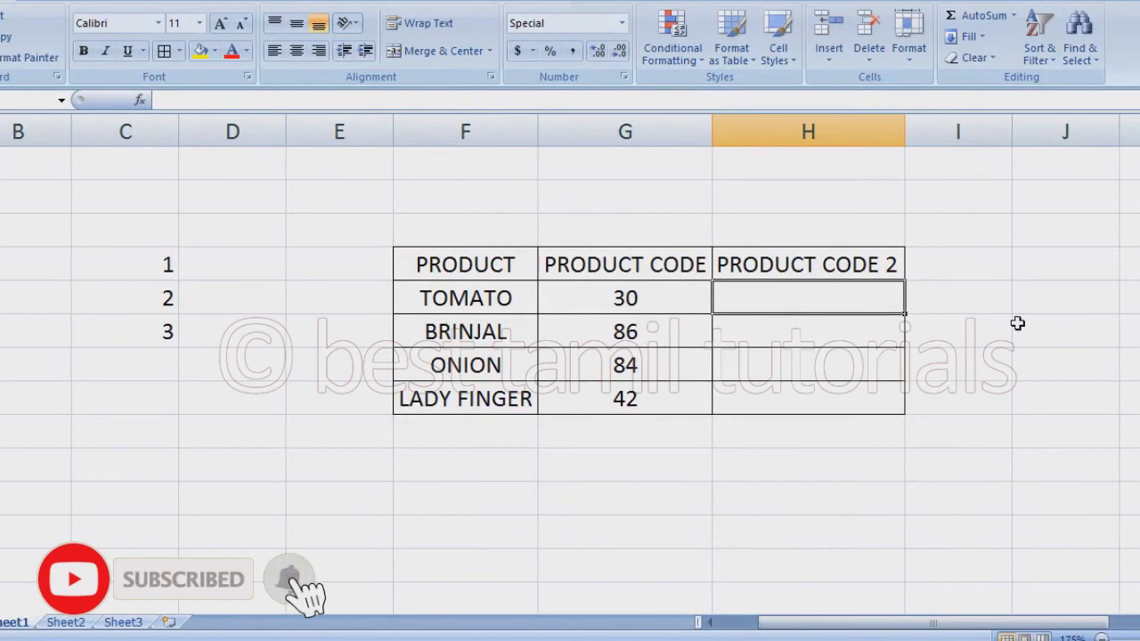
Enter =TEXT(G2,"0000") in TOMATO's PRODUCT CODE 2 cell so it shows 0030
key("F2")
type("=")
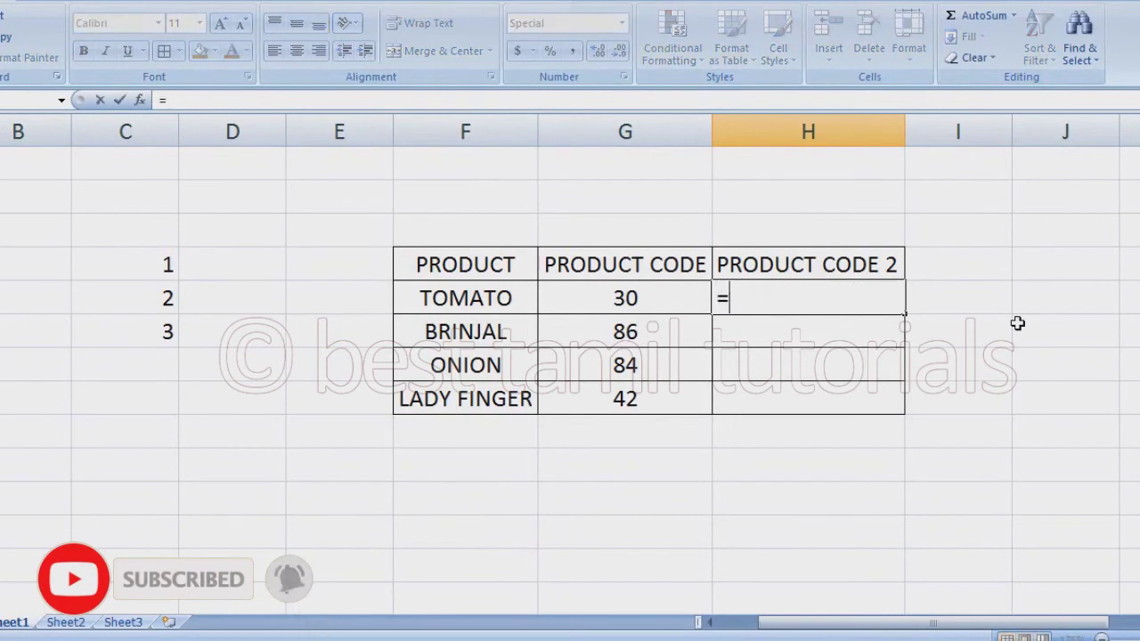
type("TEXT")
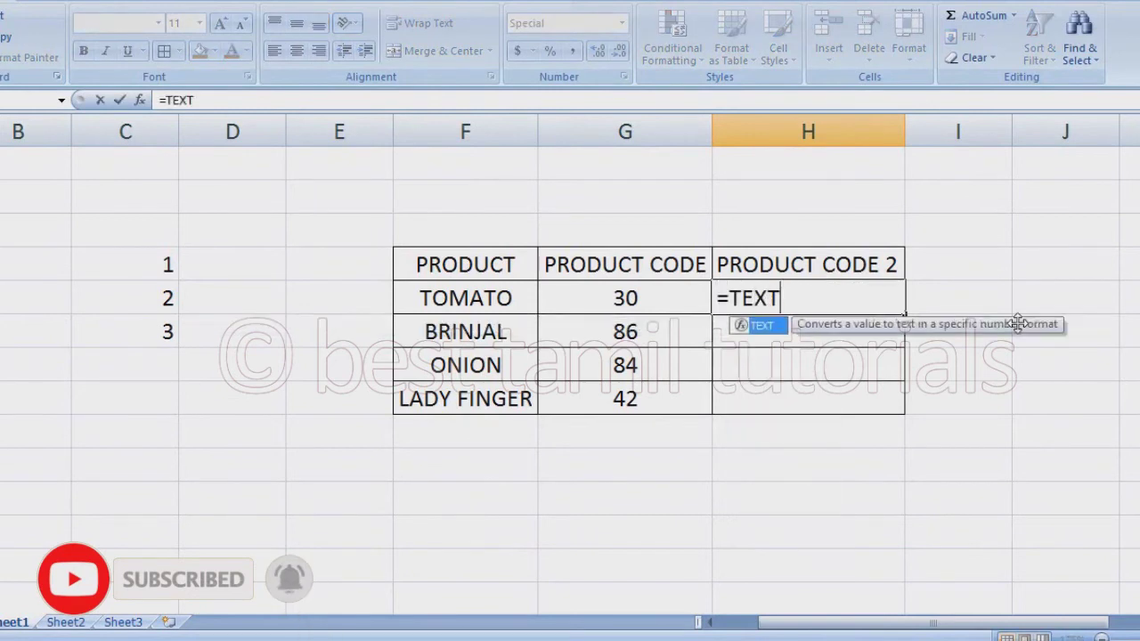
type("(")
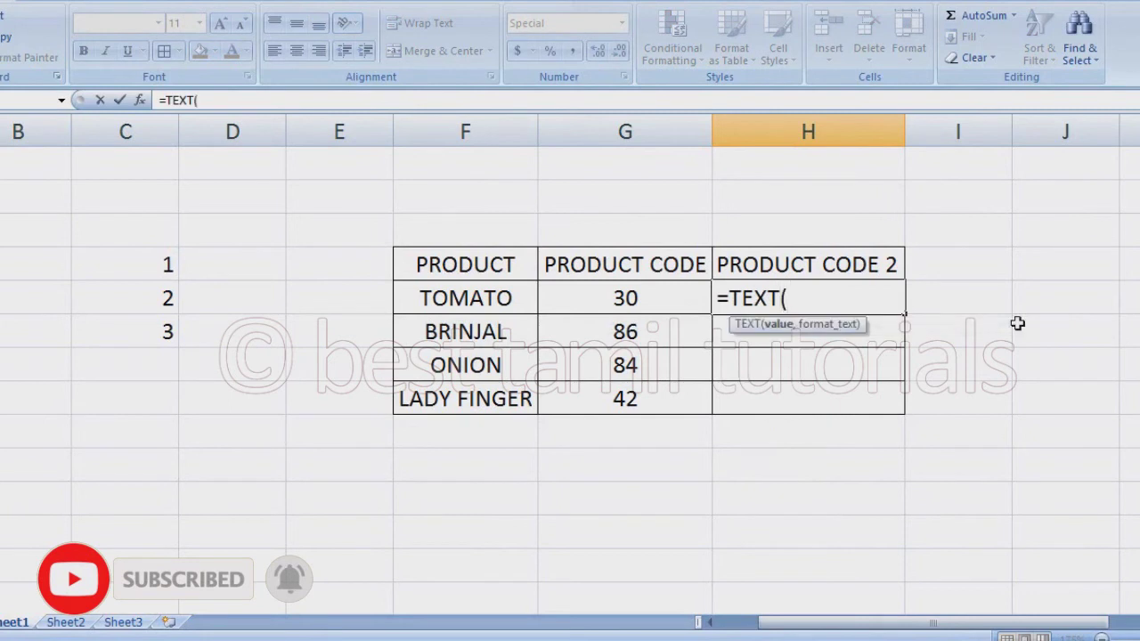
left_click(639, 298)
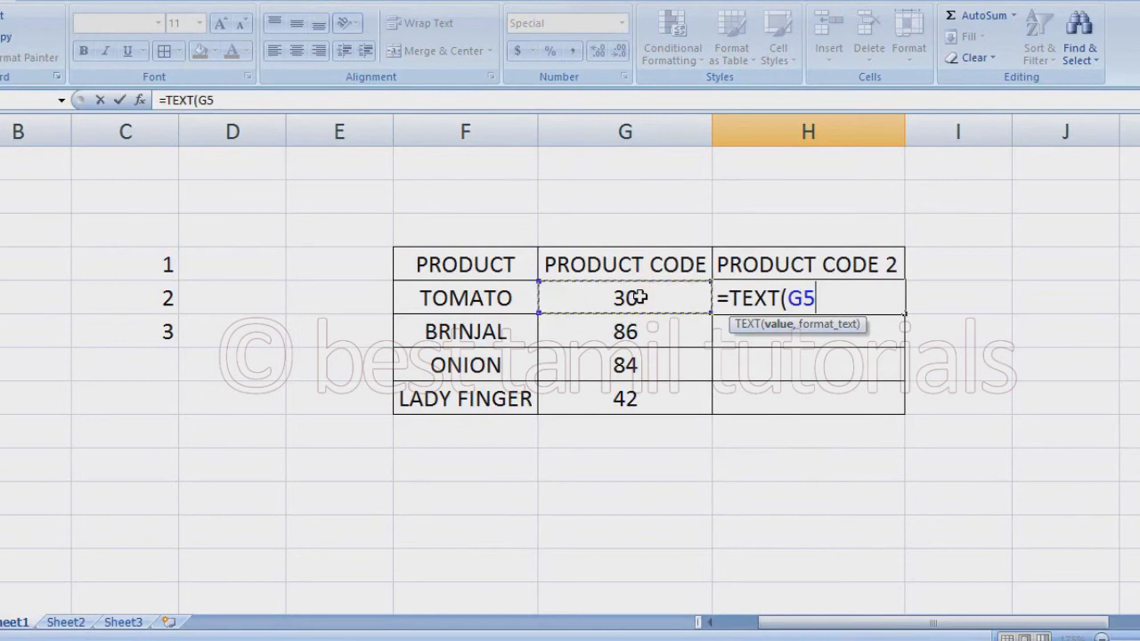
type(",")
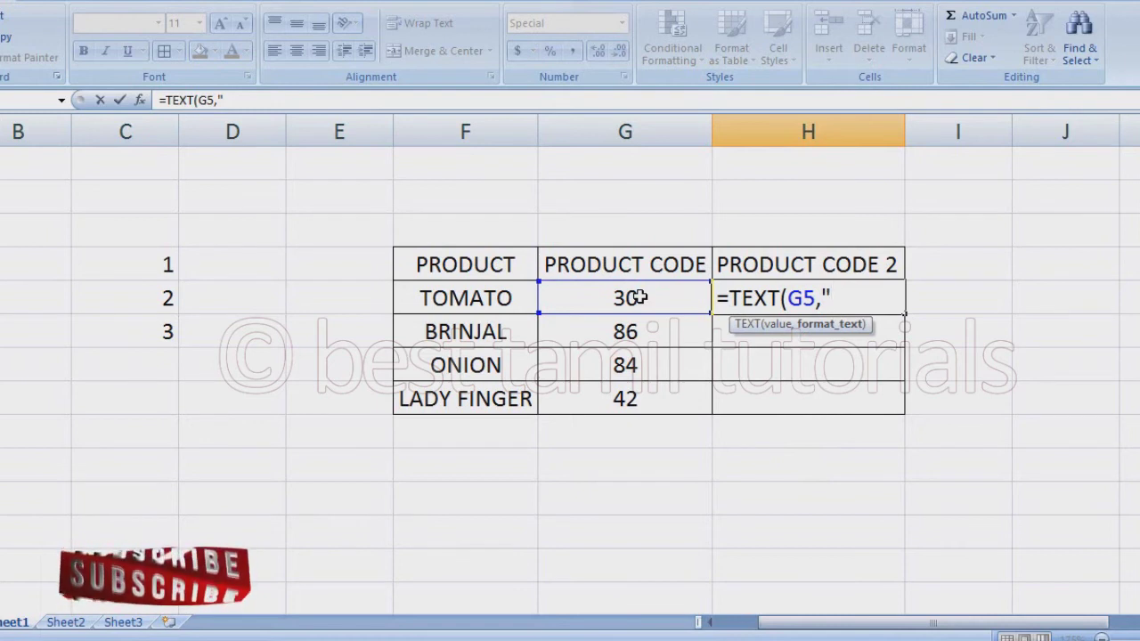
type("0000")
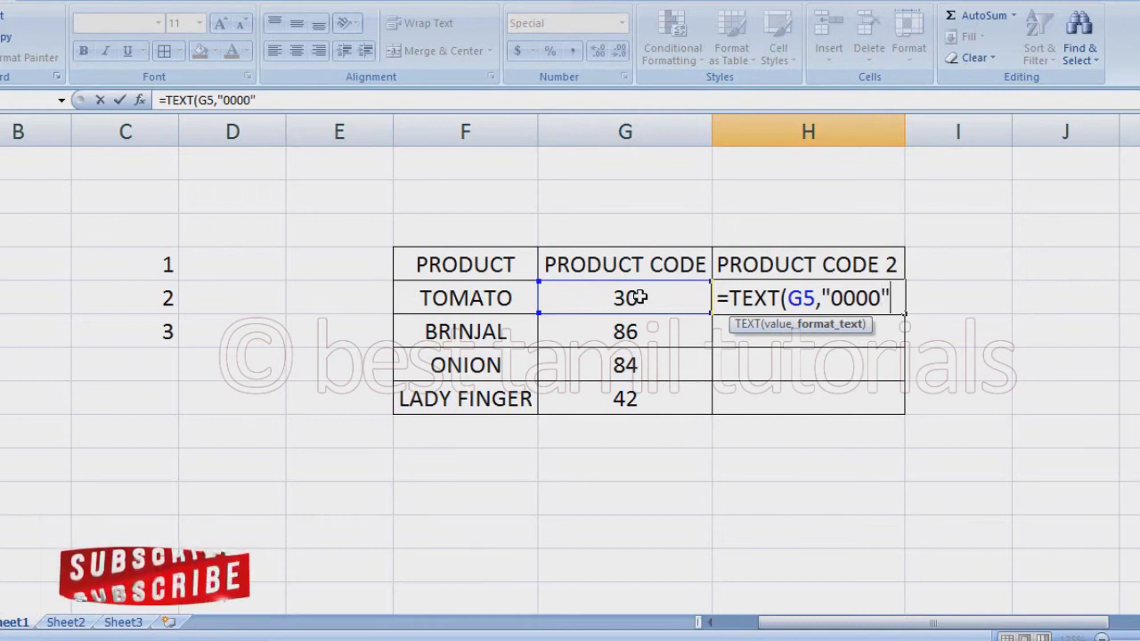
type(")")
key("Return")
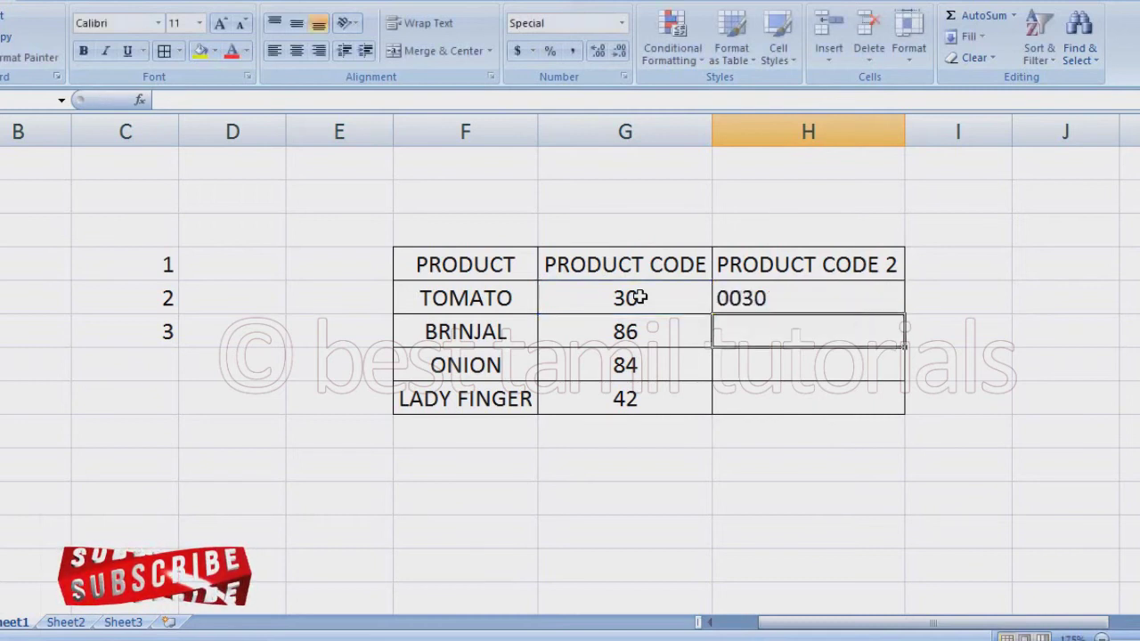
Fill the TEXT formula down column H, giving 0086, 0084 and 0042
left_click(823, 294)
double_click(906, 316)
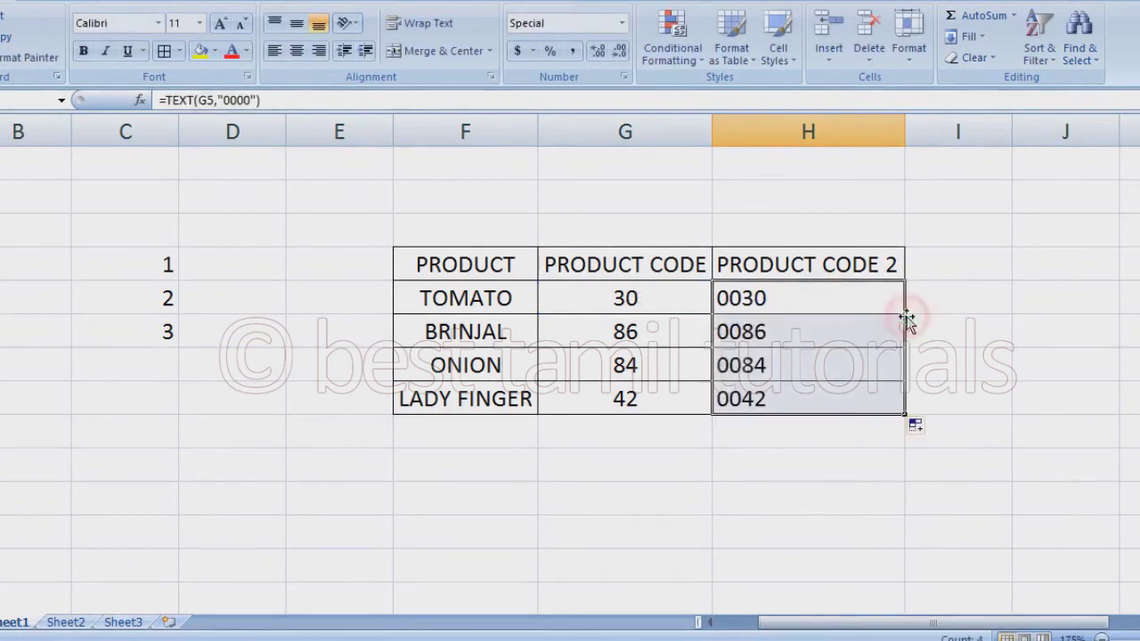